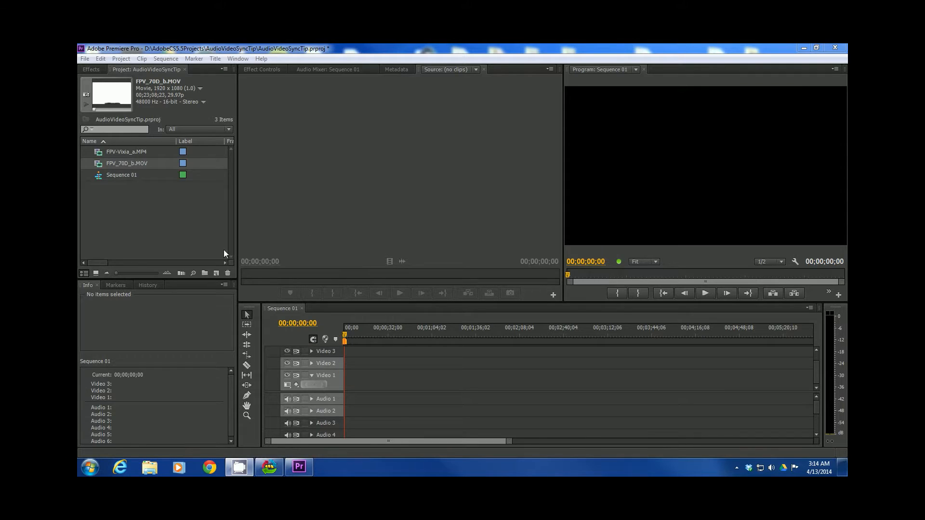
Load FPV_70D_b.MOV into the Source Monitor and scrub ahead to where the presenter appears.
left_click(119, 164)
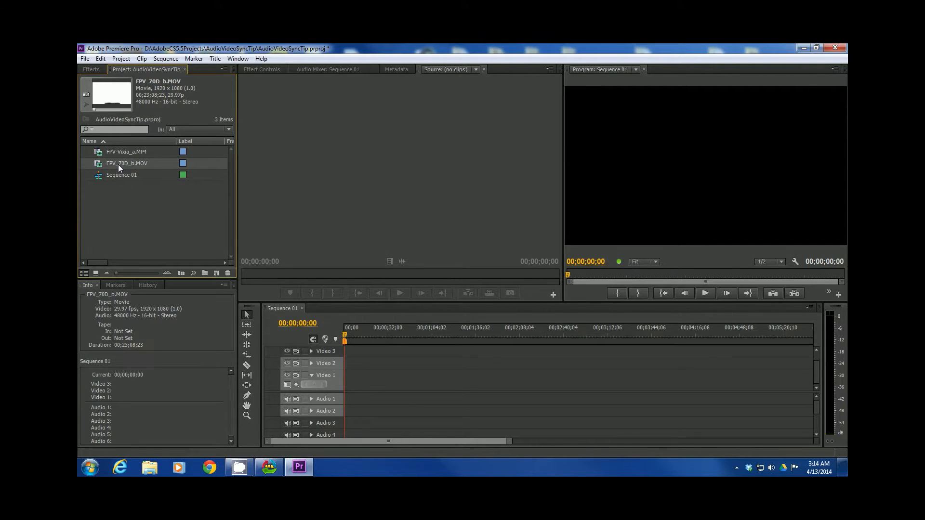
left_click_drag(279, 173, 312, 172)
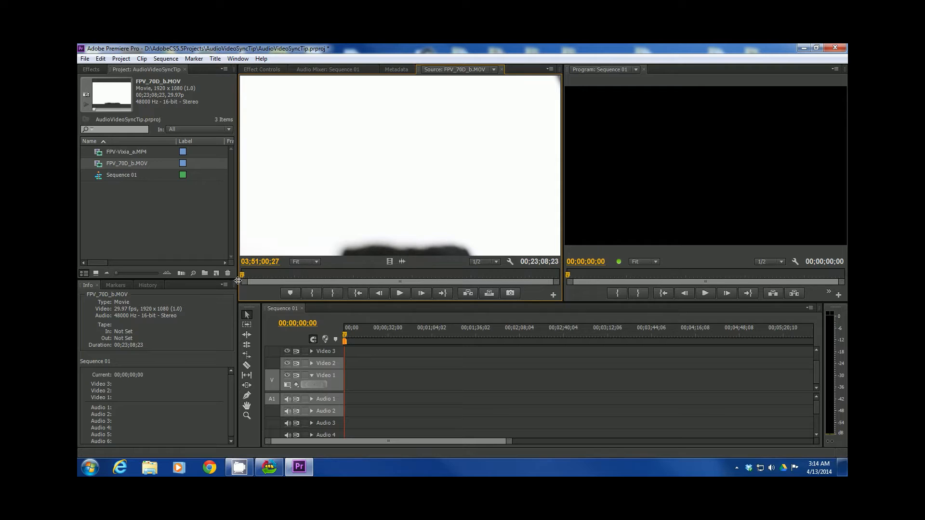
left_click_drag(240, 280, 254, 272)
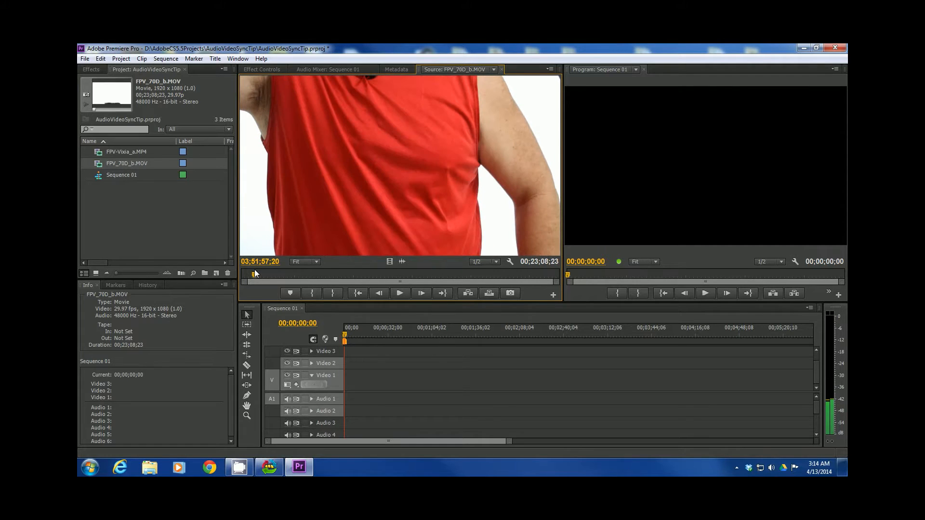
left_click_drag(256, 273, 257, 271)
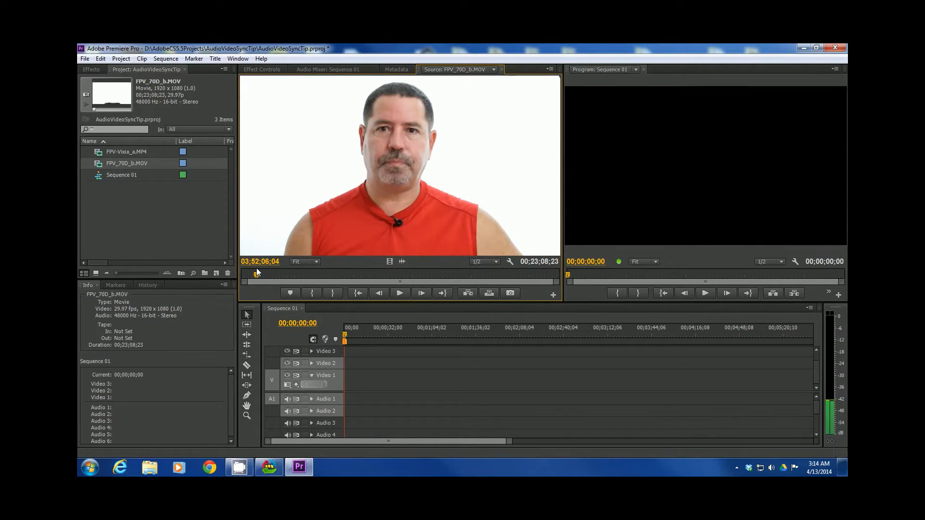
left_click_drag(258, 268, 262, 273)
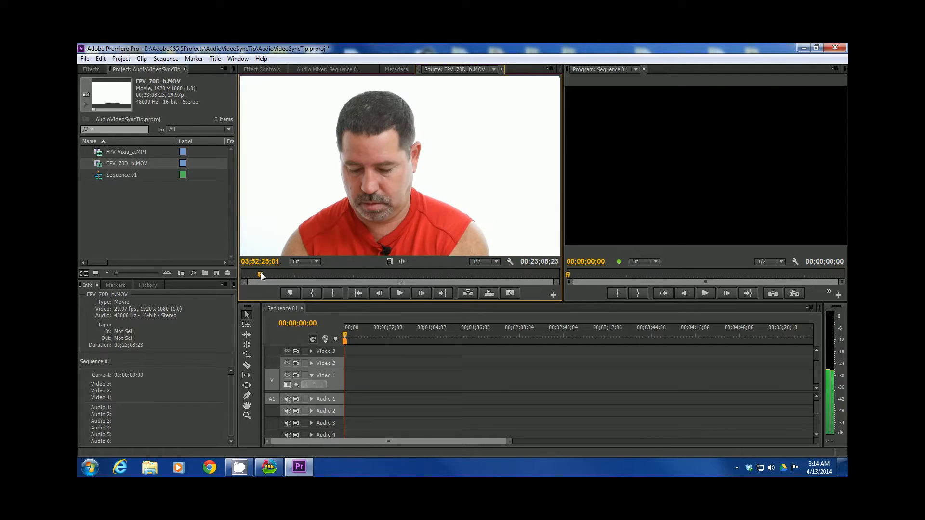
Play the 70D clip to the hand clap and stop at 03;52;30;15, ready to add a marker there.
left_click(401, 292)
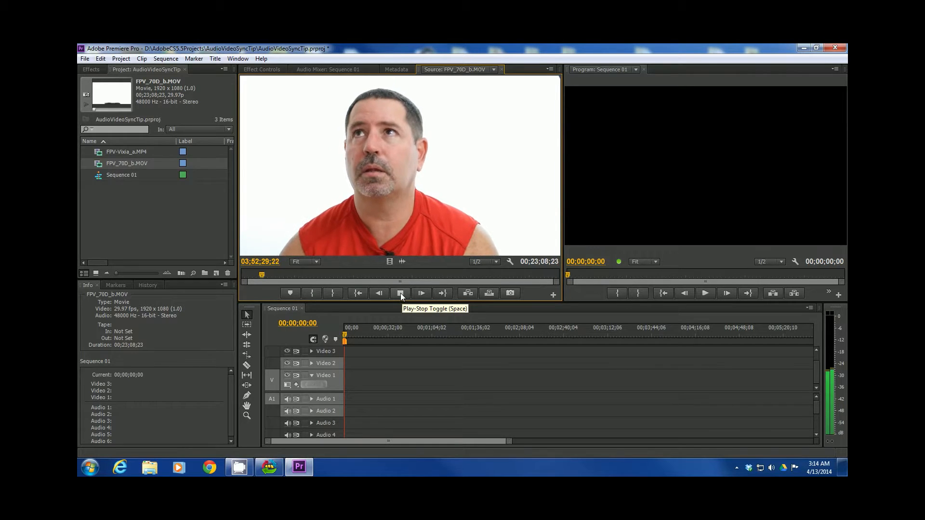
left_click(401, 293)
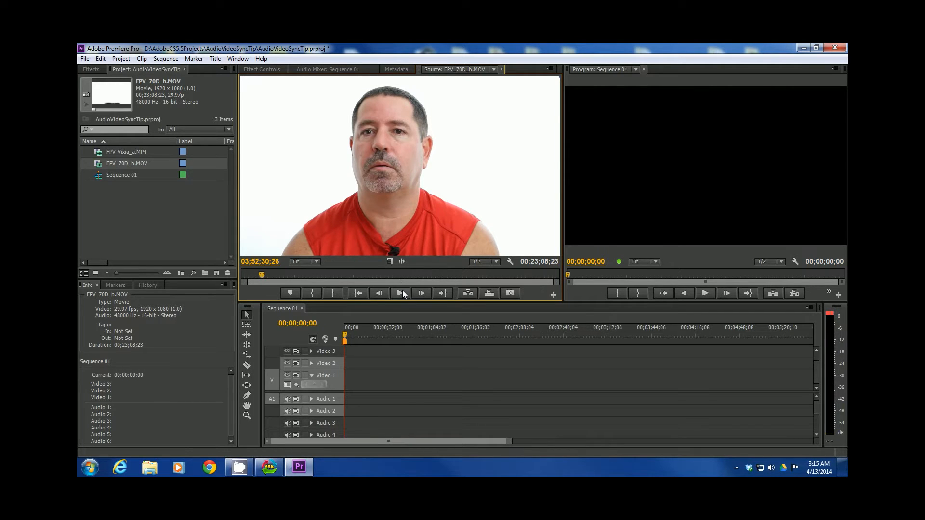
left_click(403, 291)
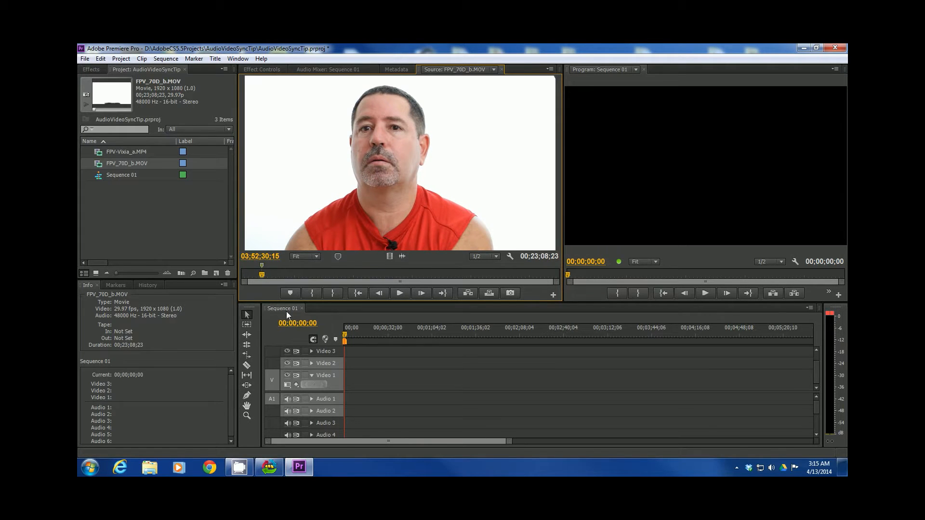
right_click(261, 268)
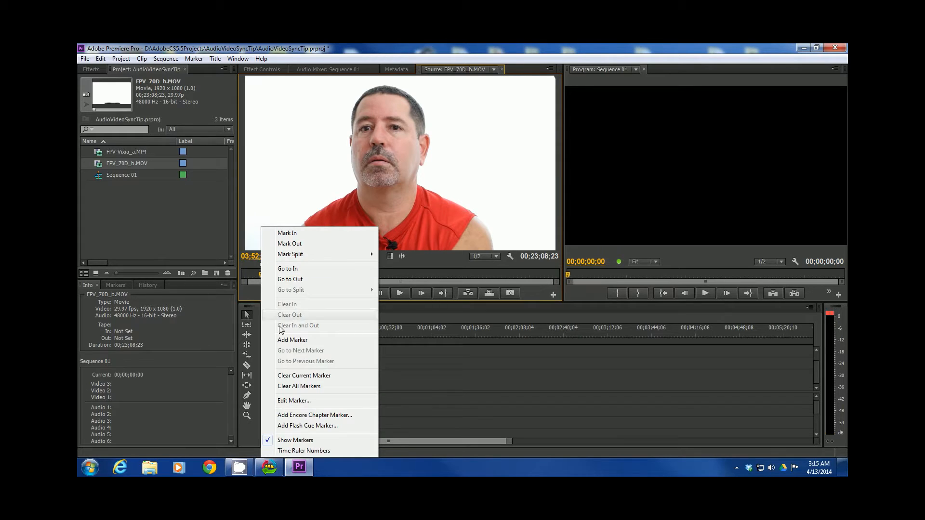
Edit the clap marker at 03;52;30;15 and name it Sync.
left_click(288, 400)
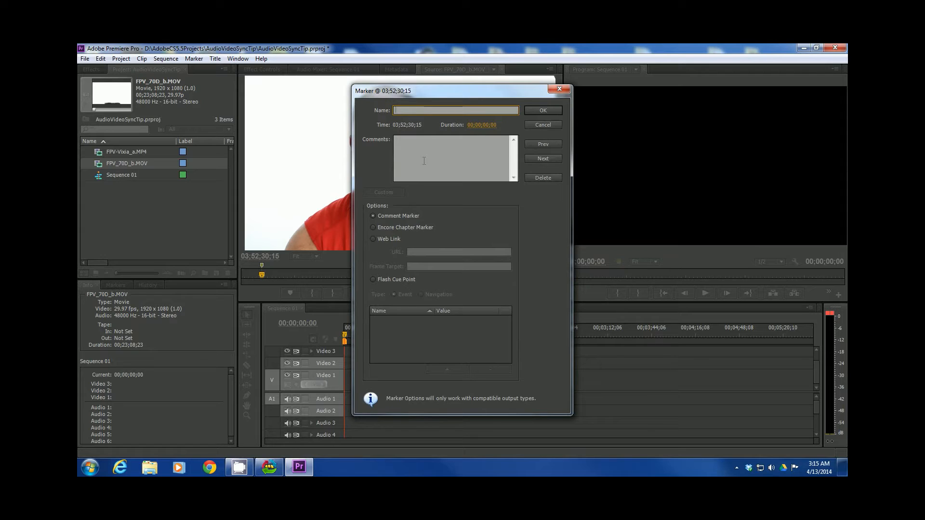
type("Sync")
left_click(542, 110)
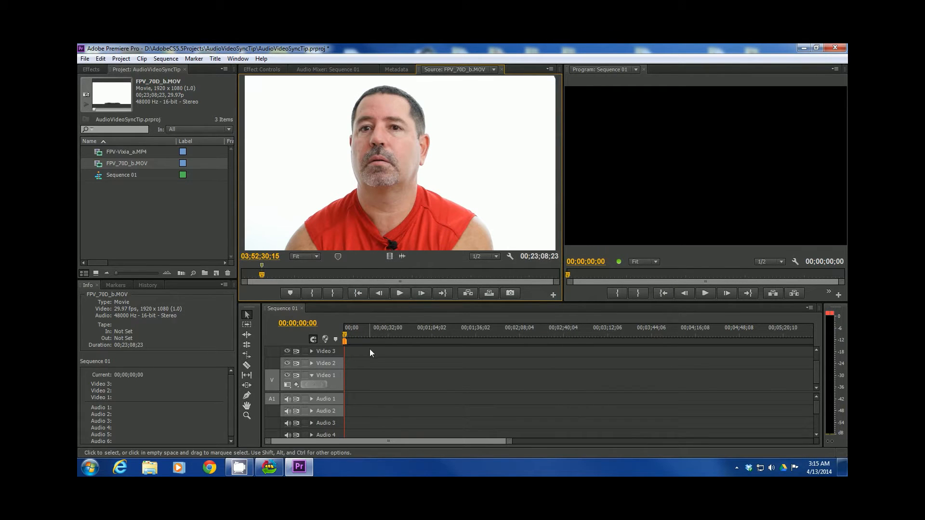
Load FPV-Vixia_a.MP4 into the Source Monitor, scrub to about 1:46 and play through the clap.
left_click(111, 149)
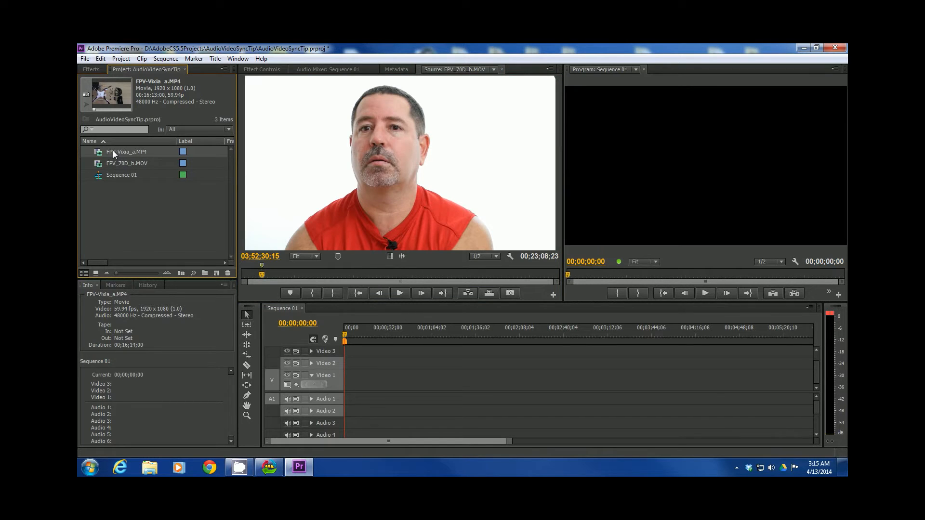
left_click_drag(113, 151, 316, 162)
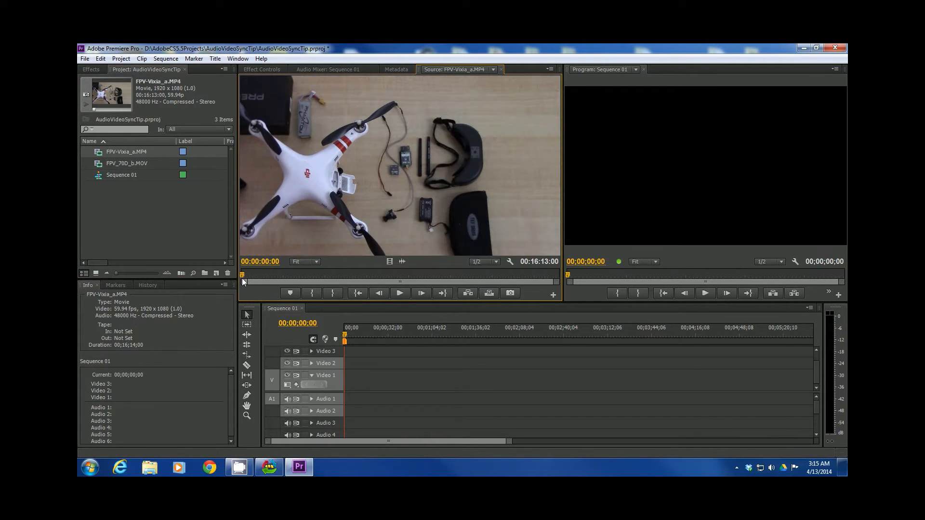
left_click_drag(244, 275, 259, 277)
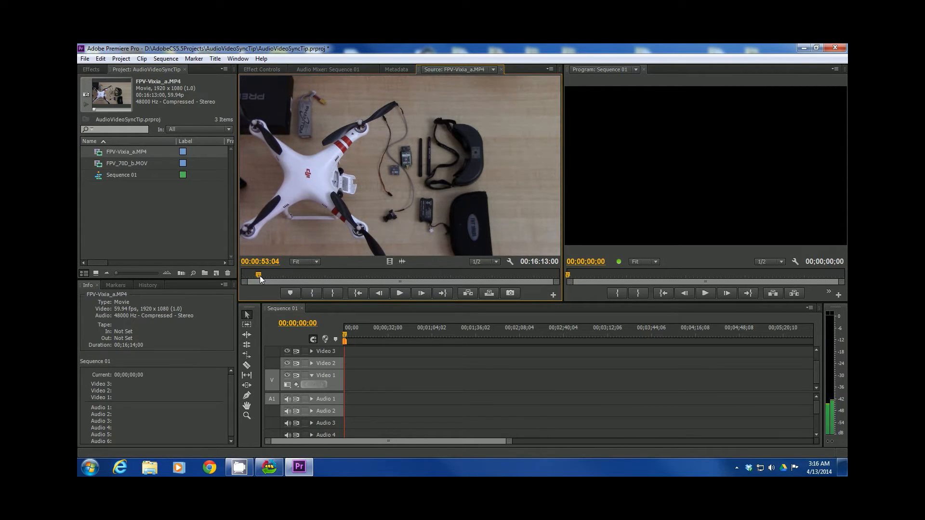
left_click_drag(259, 275, 261, 275)
left_click_drag(261, 276, 263, 275)
left_click_drag(265, 275, 272, 271)
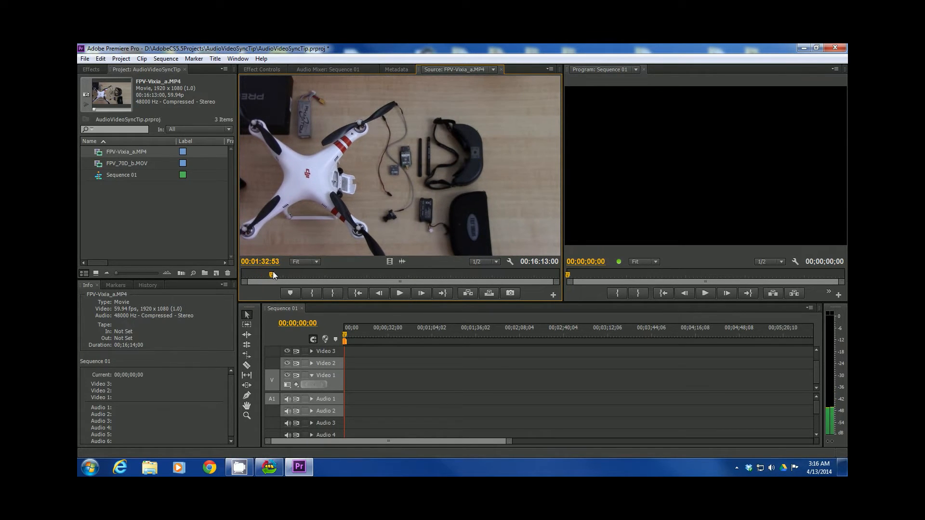
left_click_drag(273, 271, 277, 269)
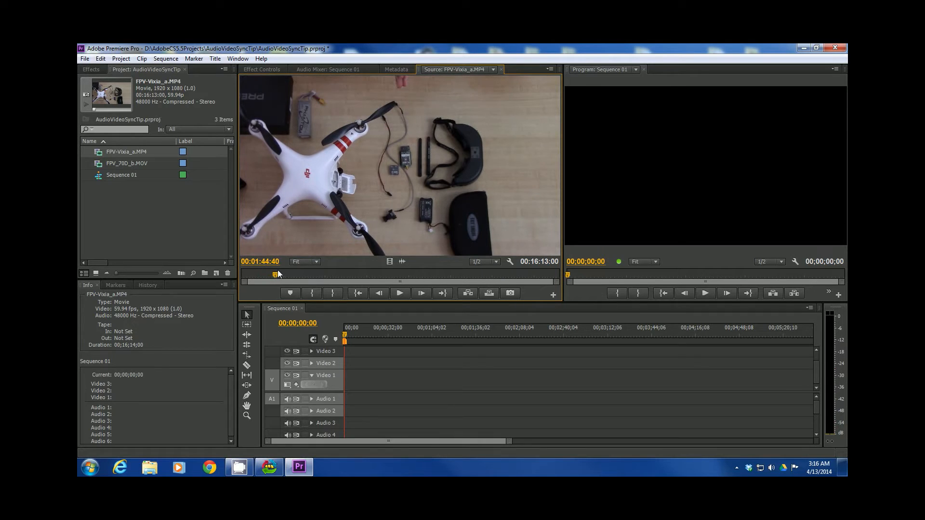
left_click(399, 295)
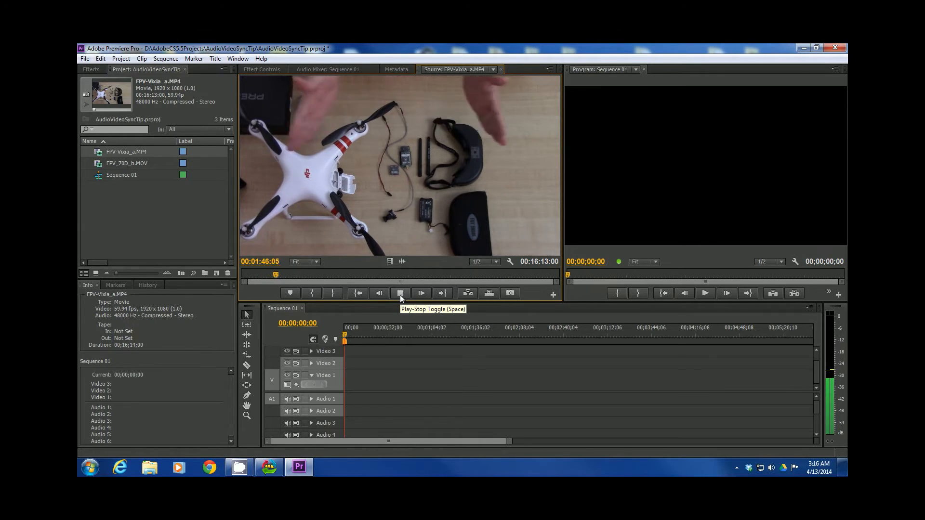
left_click(400, 295)
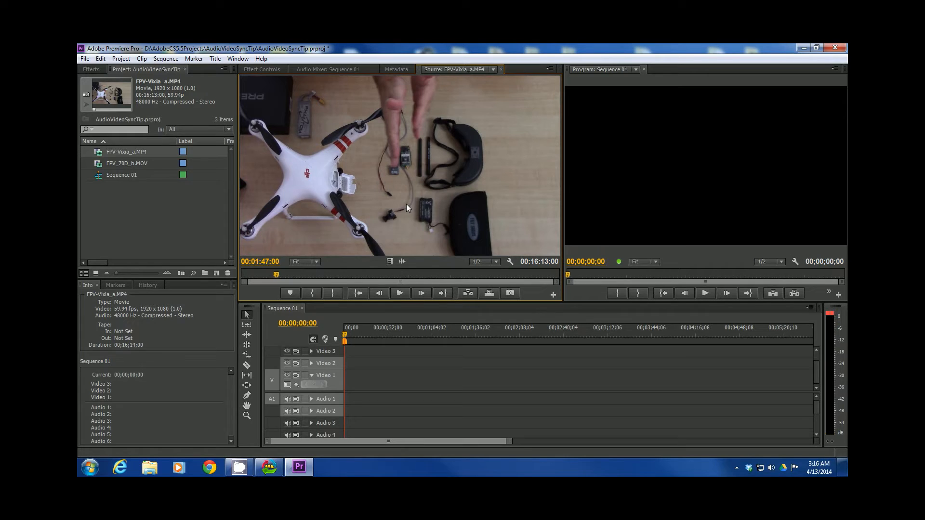
Step frame by frame onto the exact clap frame at 00;01;46;45.
key("Left")
key("Left")
key("Left")
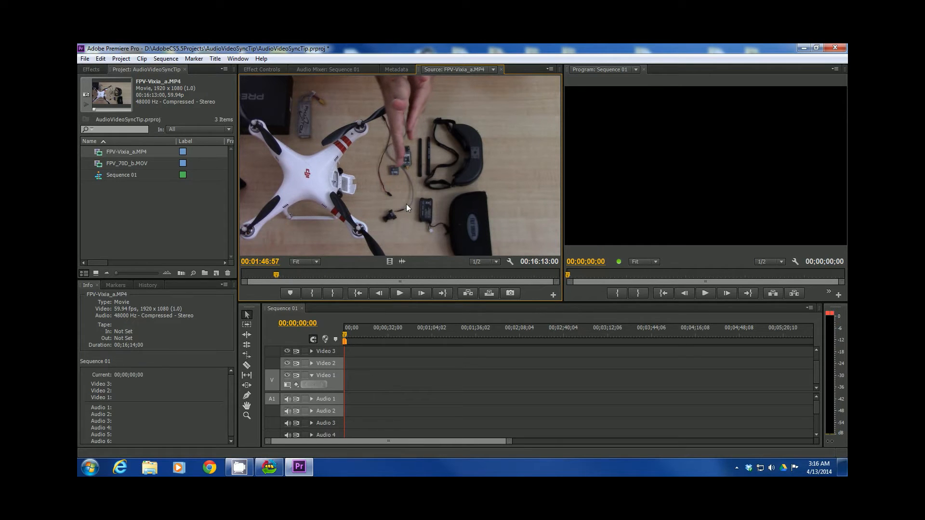
key("Left")
key("Left")
key("Left")
key("Left")
key("Left")
key("Left")
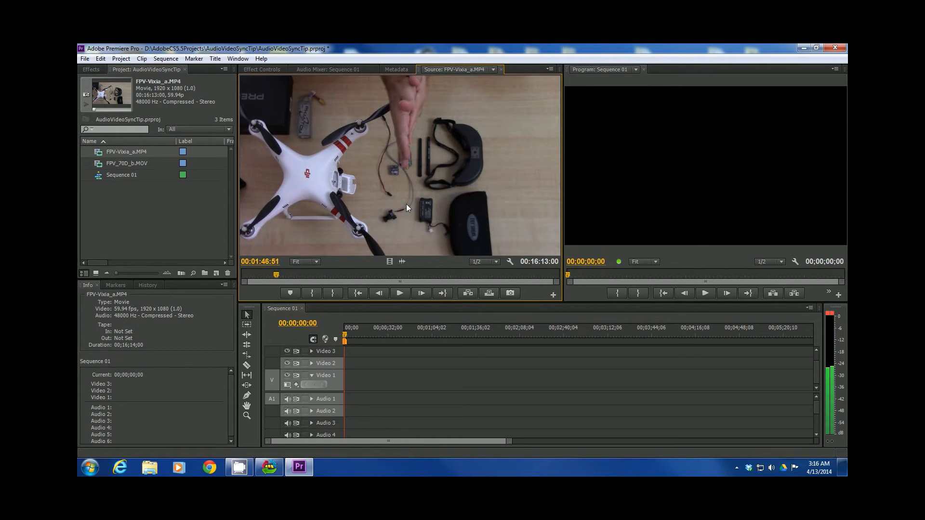
key("Left")
key("Left")
key("Left")
key("Left")
key("Left")
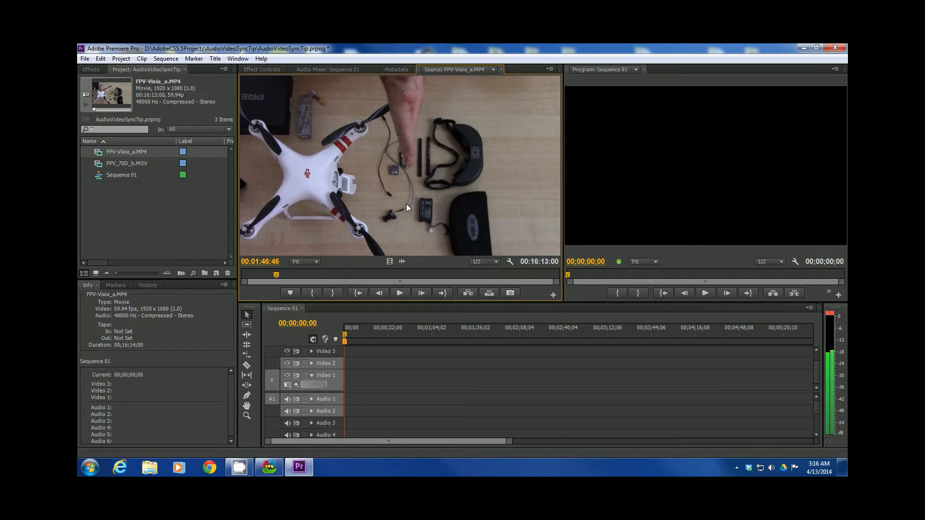
key("Left")
key("Left")
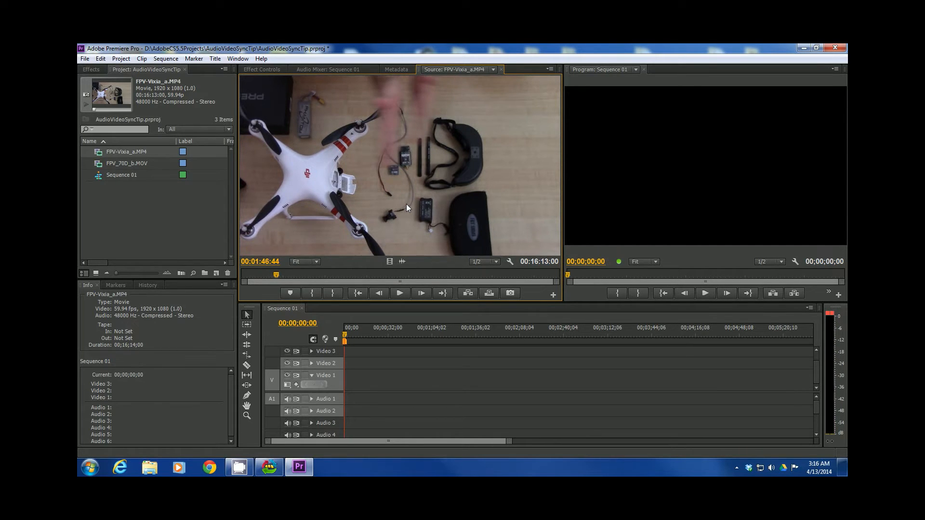
key("Right")
key("Left")
key("Right")
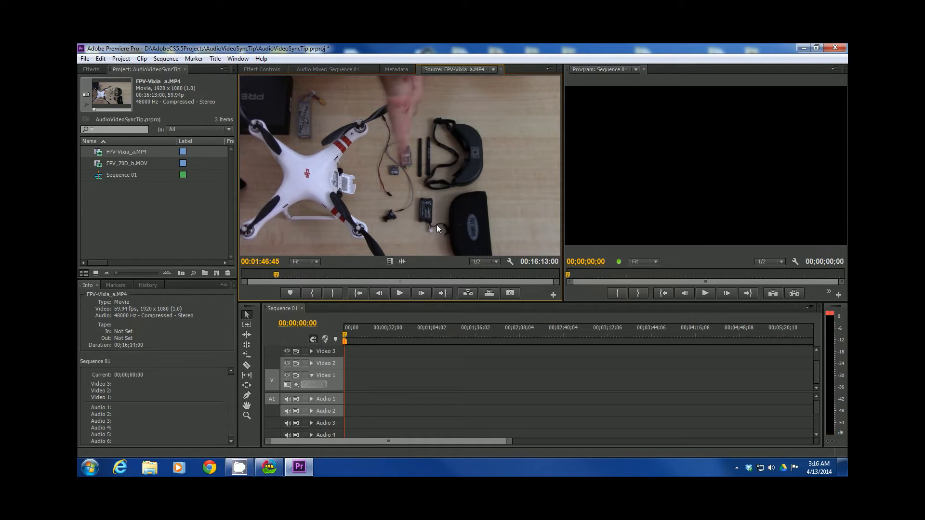
Add a marker at 00;01;46;45 on the Vixia clip and name it Sync.
key("KP_Multiply")
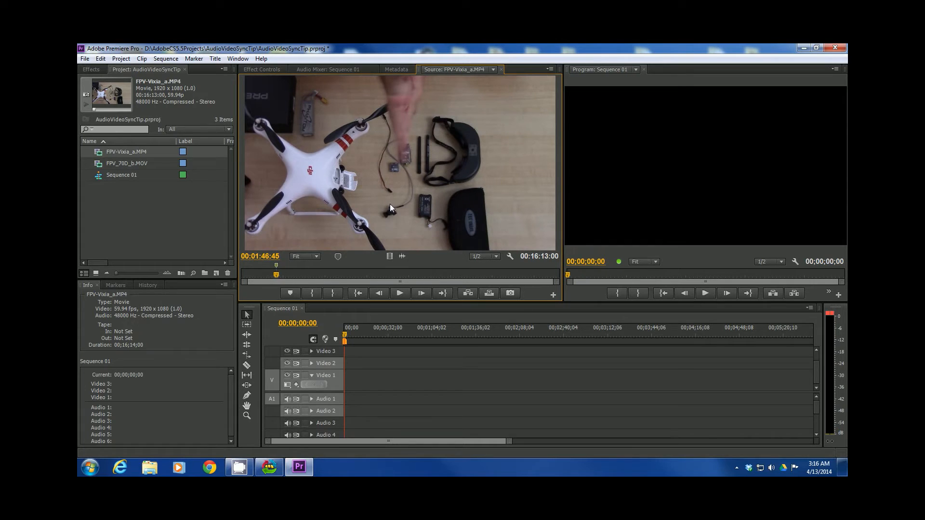
right_click(276, 267)
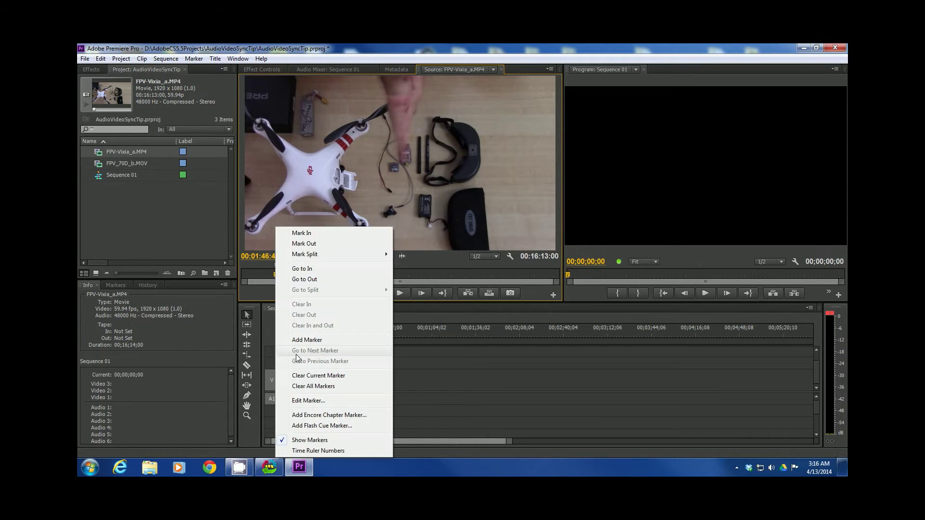
left_click(308, 402)
type("Sync")
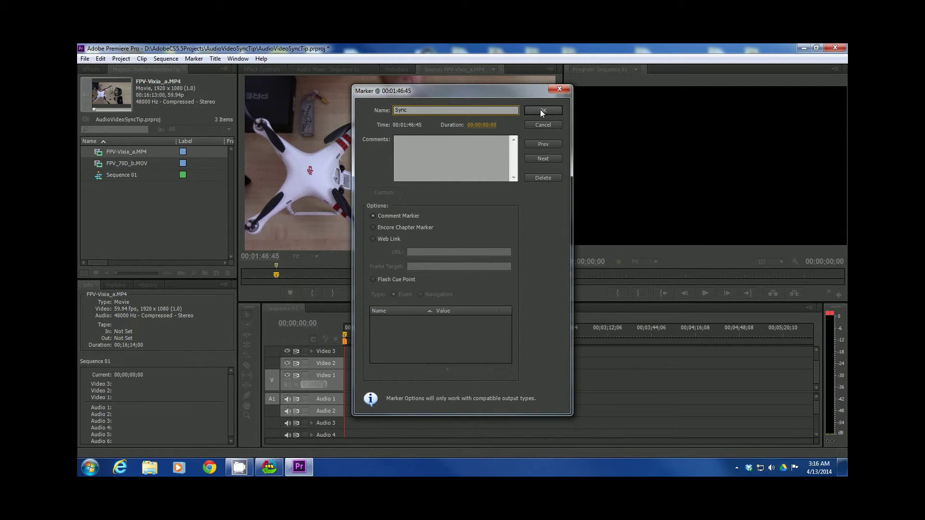
left_click(543, 111)
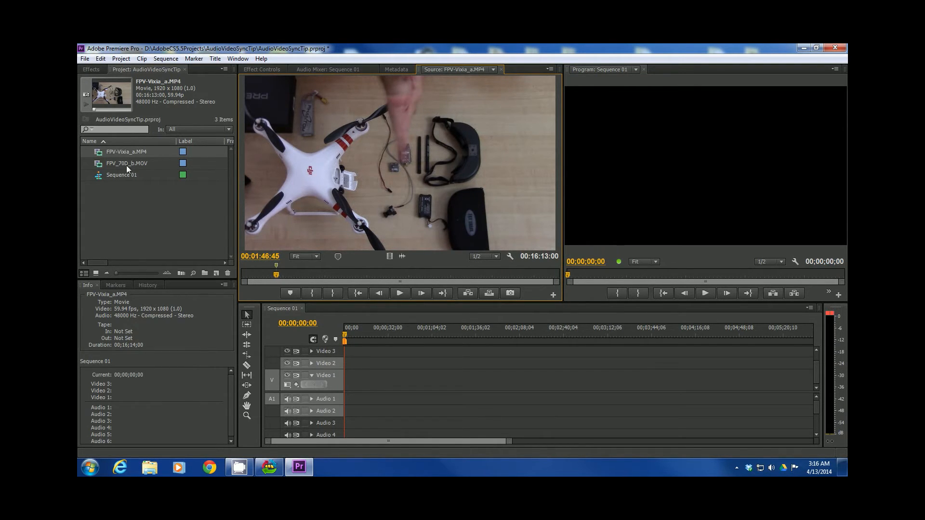
Place FPV_70D_b.MOV on Video 1/Audio 1 and FPV-Vixia_a.MP4 above it on Video 2/Audio 2.
mouse_move(119, 162)
left_mouse_down()
mouse_move(374, 398)
mouse_move(362, 397)
left_mouse_up()
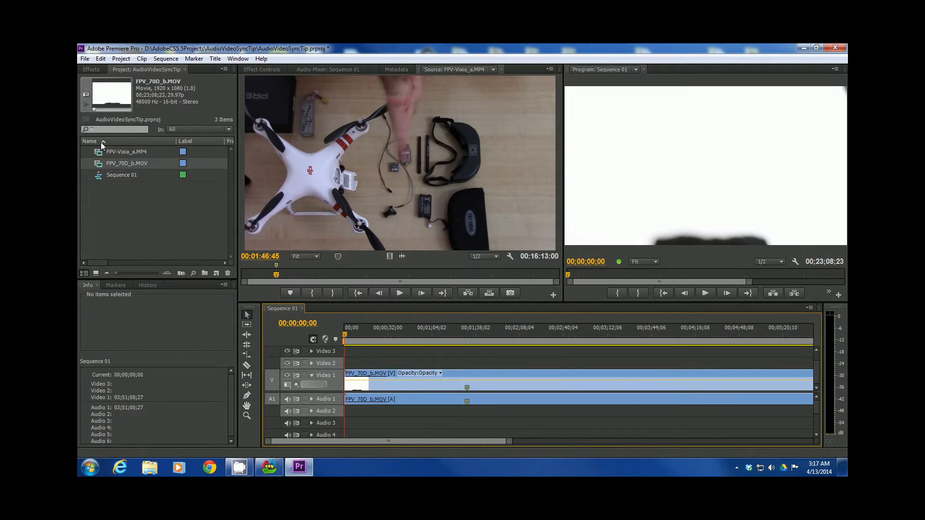
mouse_move(105, 152)
left_mouse_down()
mouse_move(213, 238)
mouse_move(361, 387)
left_mouse_up()
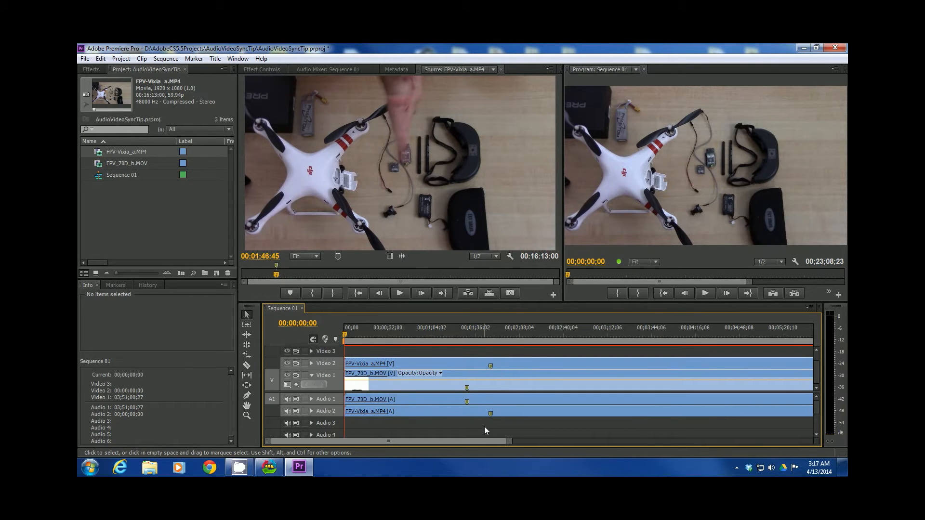
Select both stacked clips in Sequence 01 together for synchronizing.
left_click(475, 373)
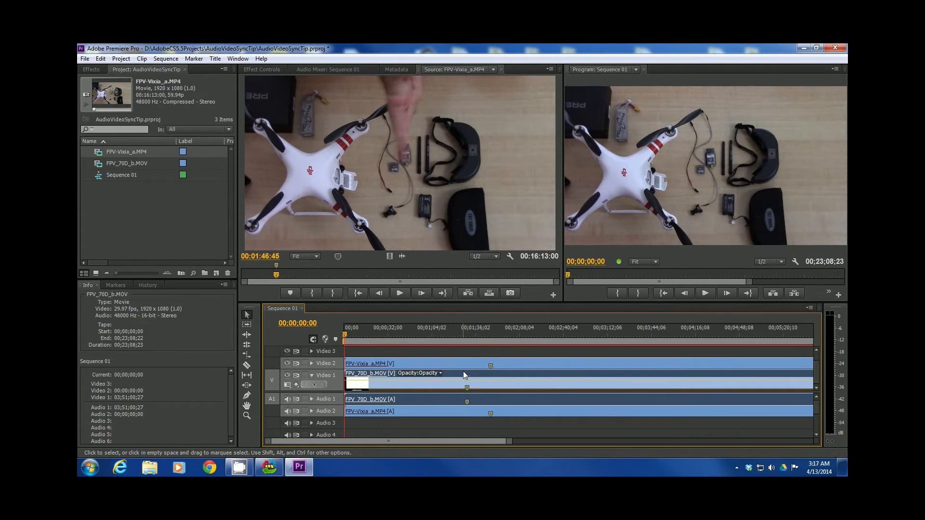
left_click(470, 364)
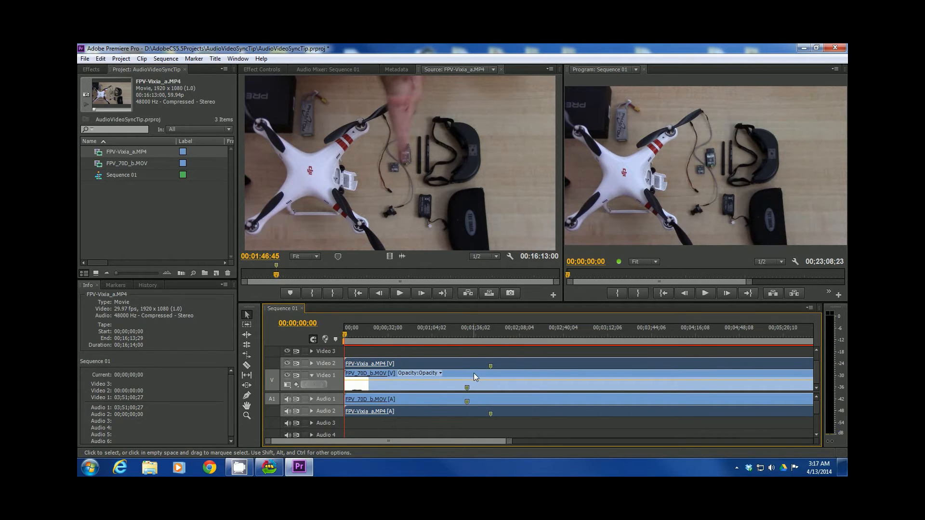
left_click(473, 373)
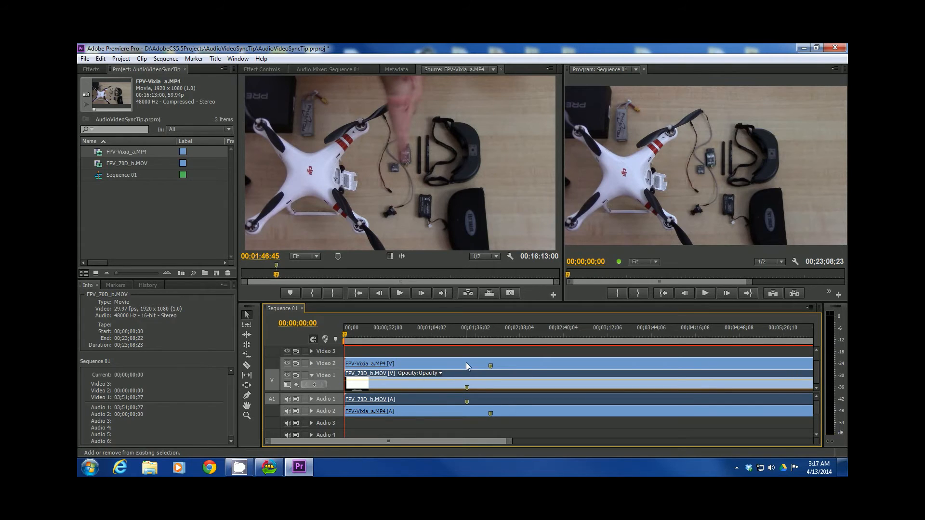
left_click(465, 363, "shift")
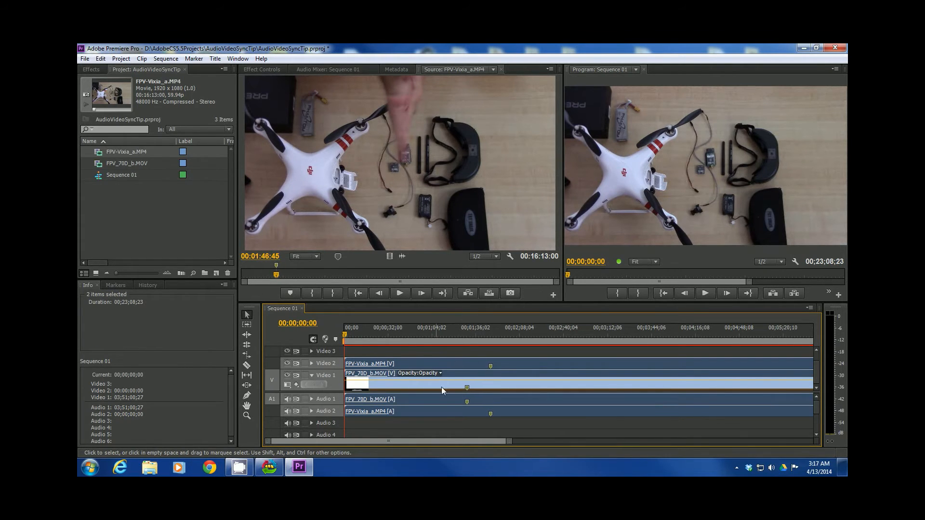
Check the Clip menu, then bring up Synchronize Clips from the selected clips' context menu.
left_click(142, 58)
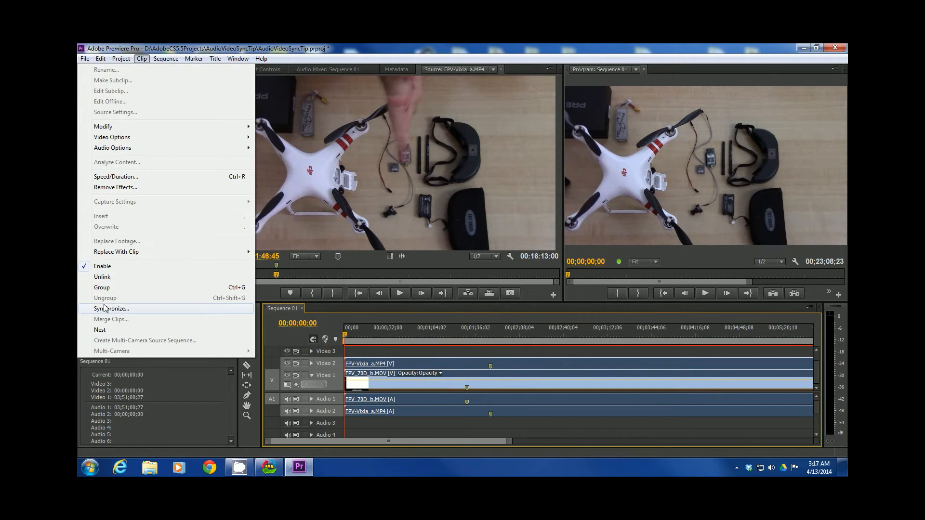
left_click(145, 61)
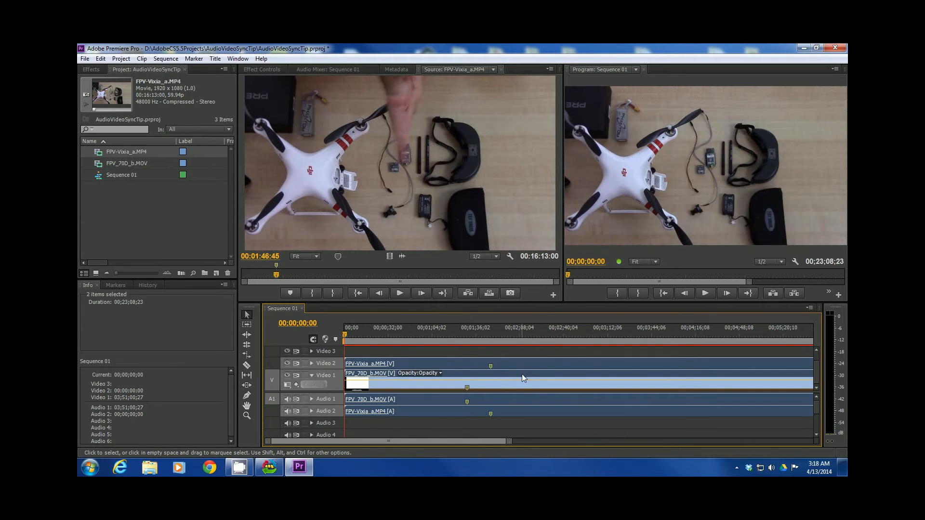
right_click(507, 365)
mouse_move(530, 266)
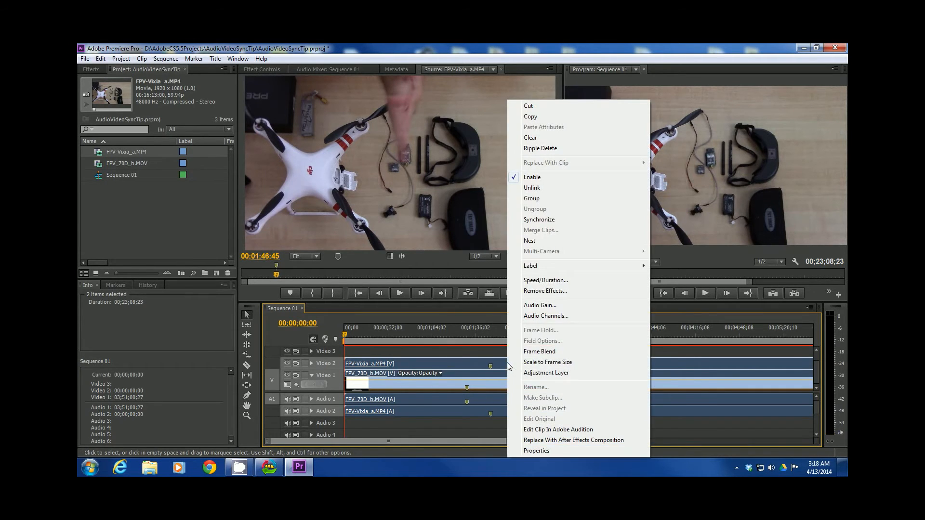
left_click(542, 219)
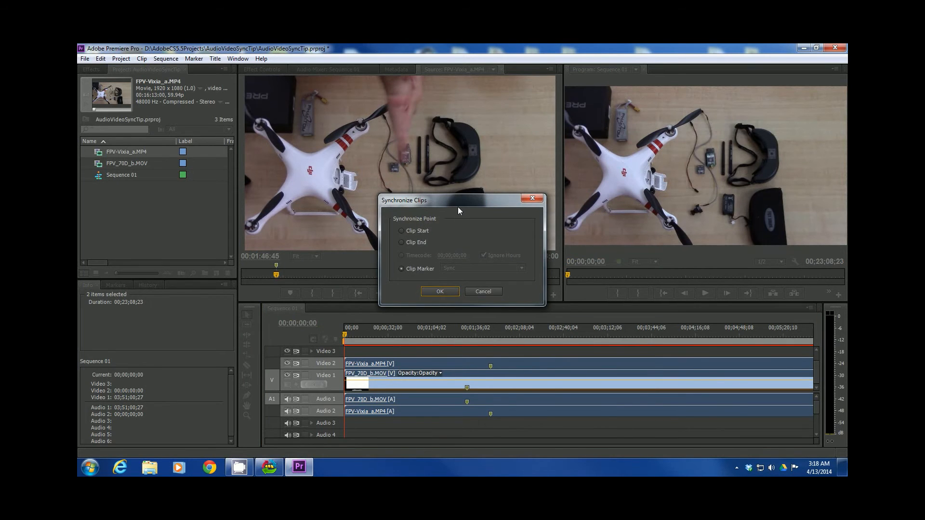
Synchronize the clips using Clip Marker 'Sync' as the synchronize point.
left_click_drag(459, 210, 465, 151)
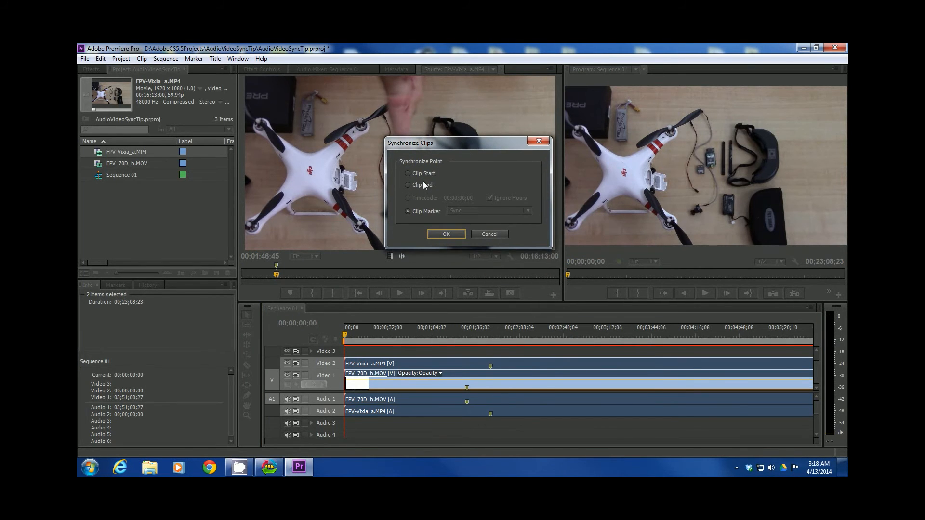
left_click(430, 175)
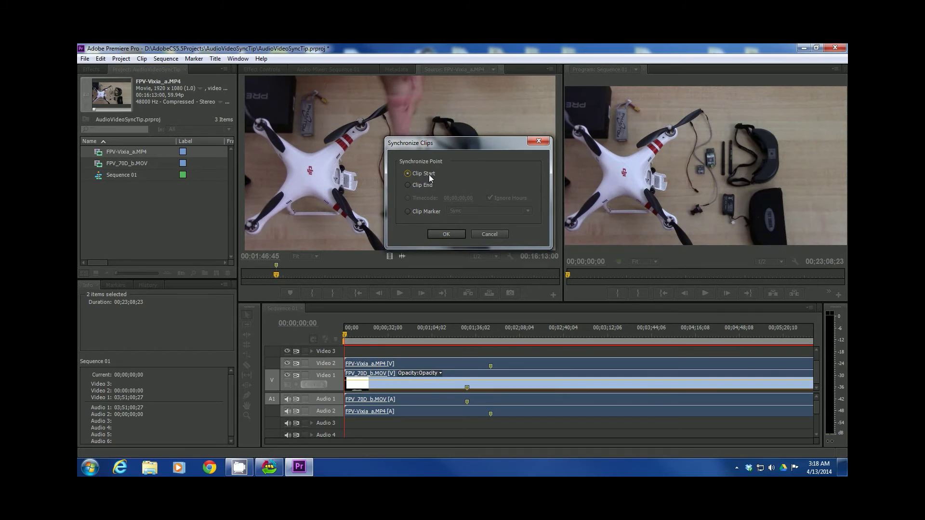
left_click(407, 211)
left_click(530, 210)
left_click(530, 212)
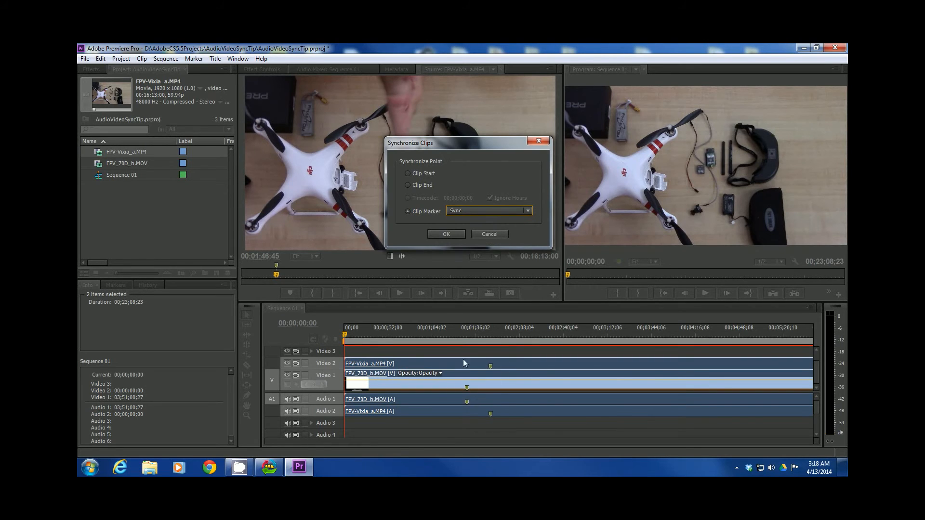
left_click(444, 234)
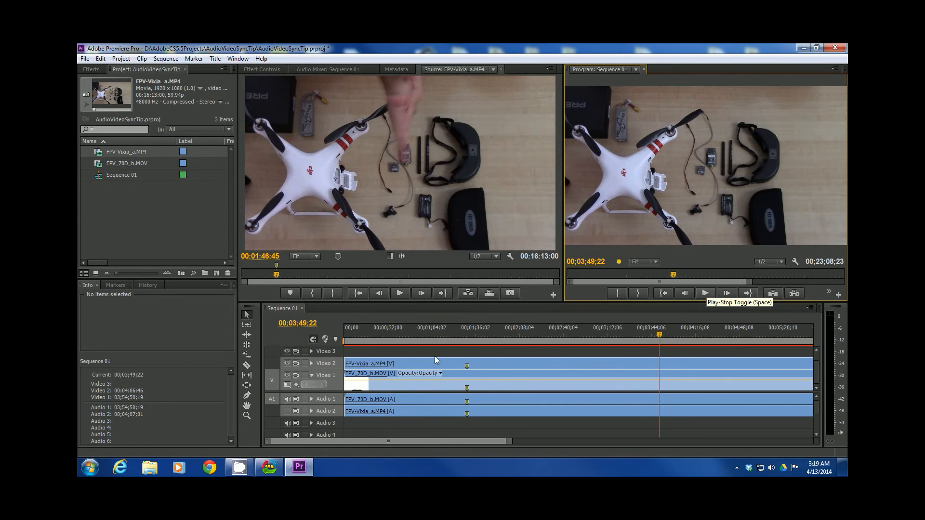
Unlink the Vixia clip's audio from its video via the context menu.
left_click(464, 367)
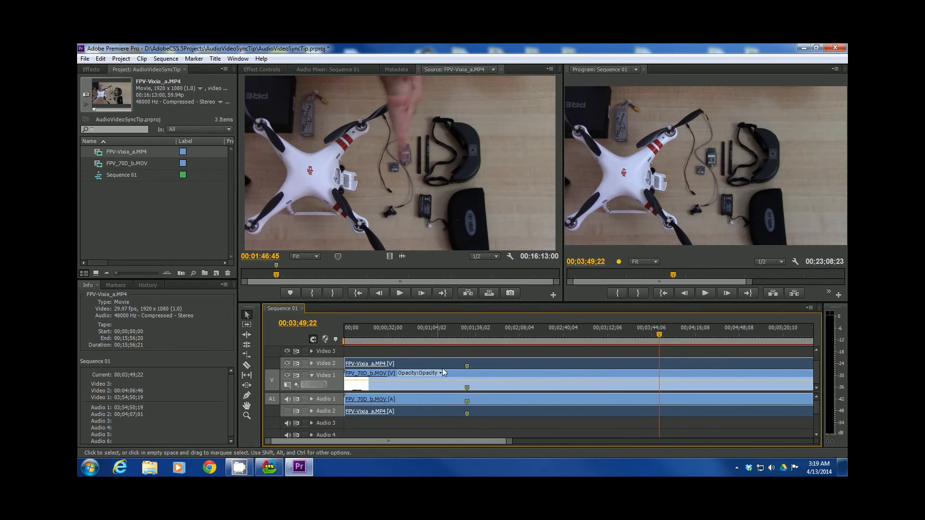
right_click(504, 363)
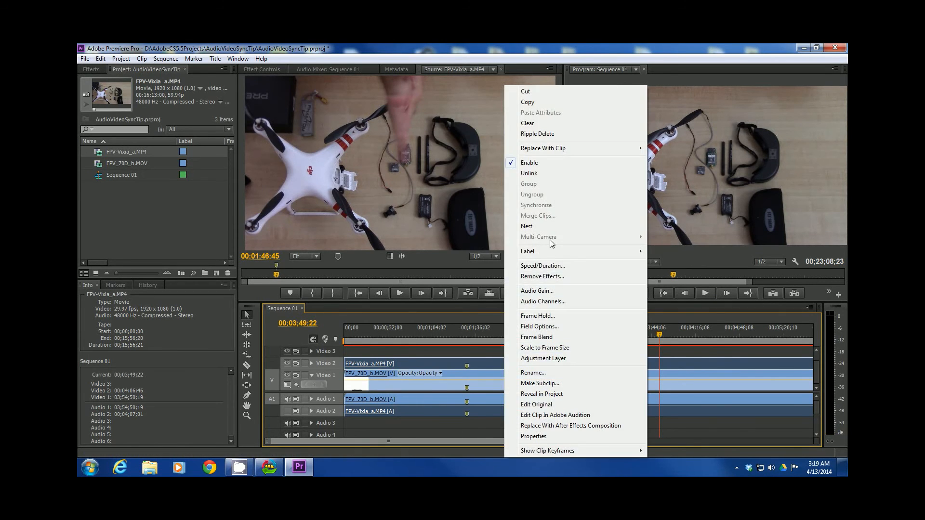
left_click(537, 173)
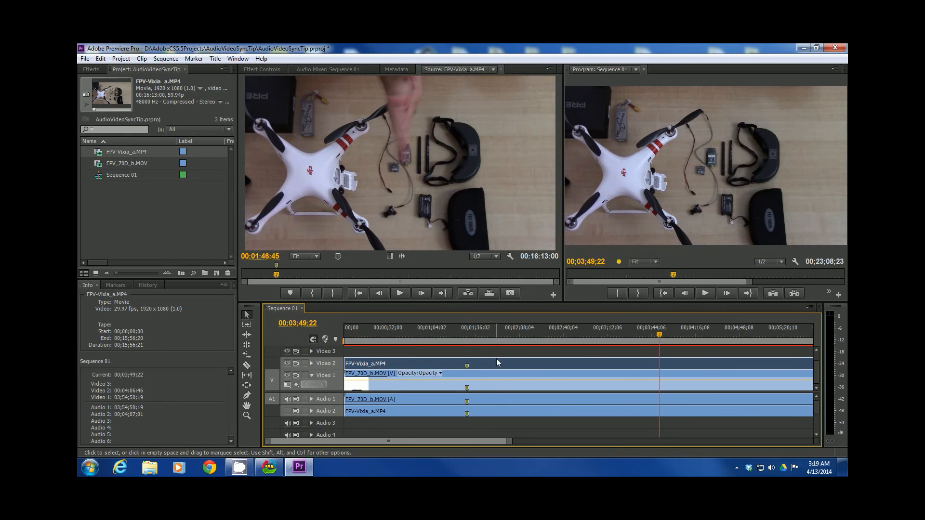
Delete the FPV-Vixia_a.MP4 audio from Audio 2, keeping only the 70D audio.
left_click(485, 410)
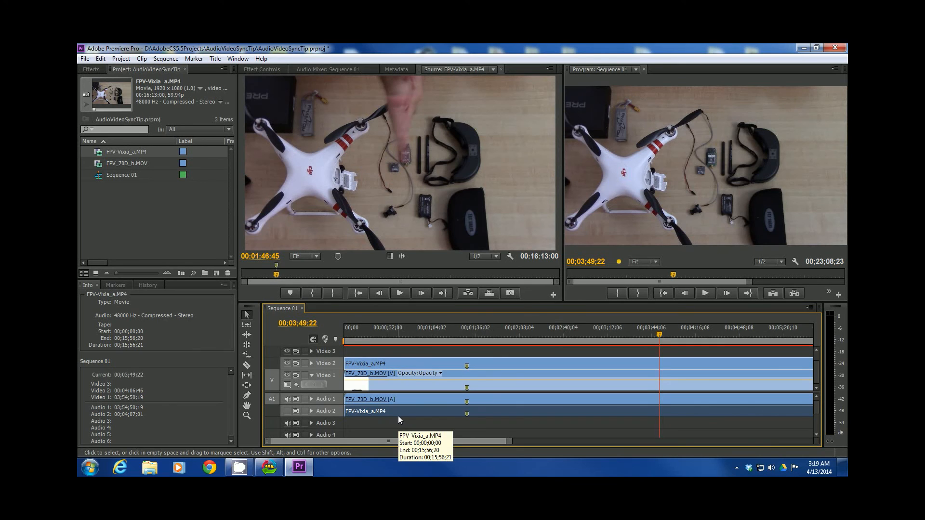
key("Delete")
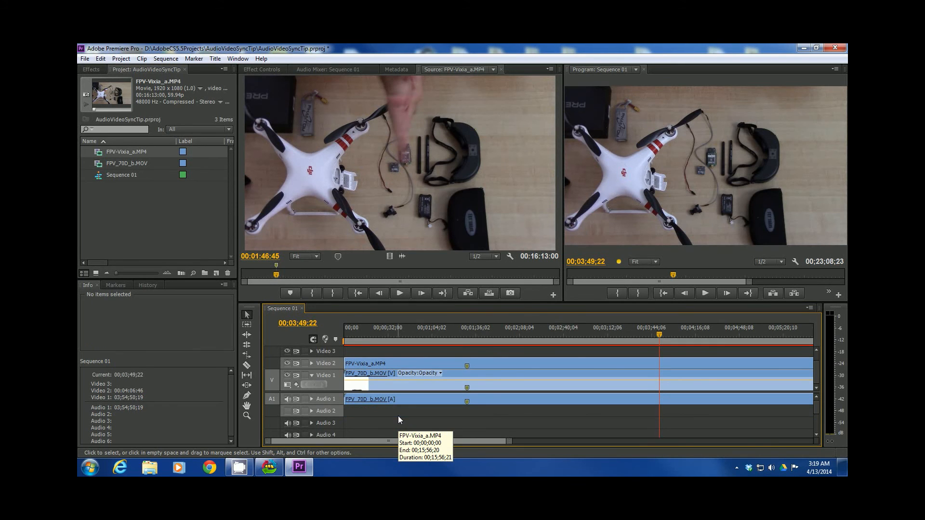